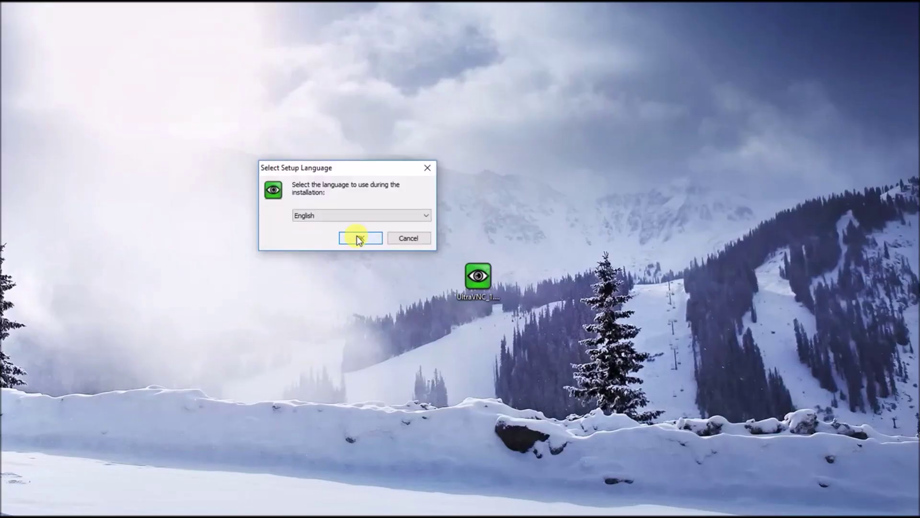
# Step: Choose English, accept the license agreement and keep the default installation folder
pyautogui.click(357, 236)
pyautogui.click(409, 305)
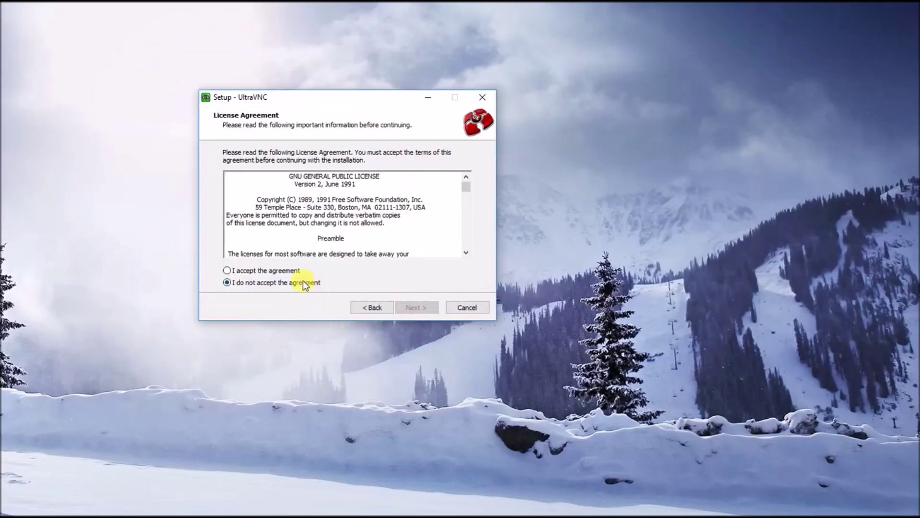
pyautogui.click(292, 270)
pyautogui.click(412, 307)
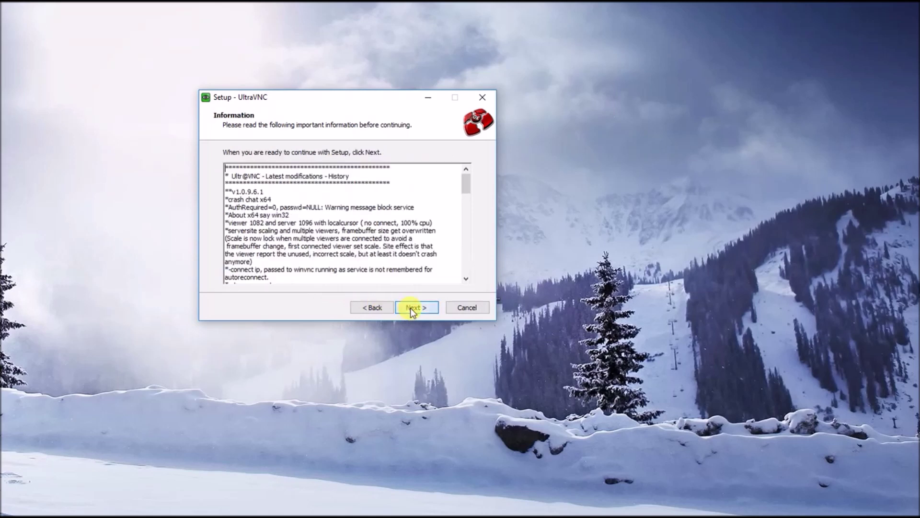
pyautogui.click(415, 307)
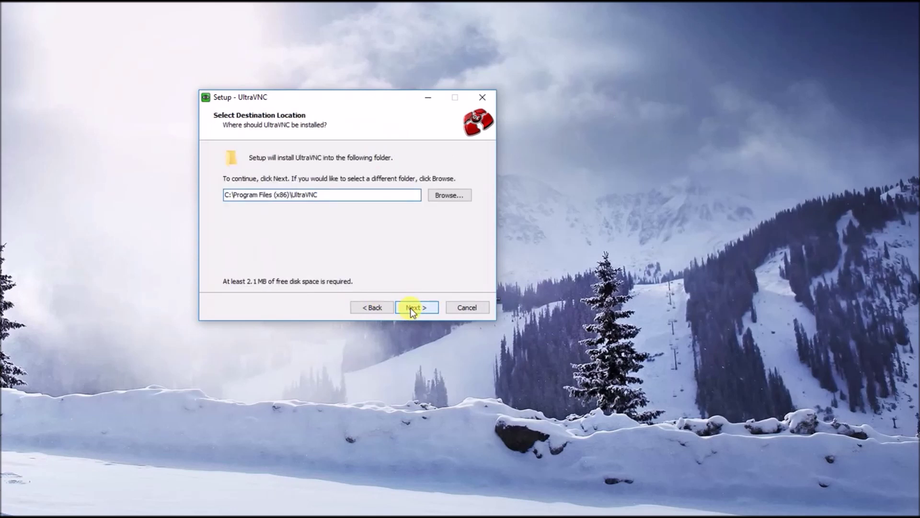
pyautogui.click(416, 307)
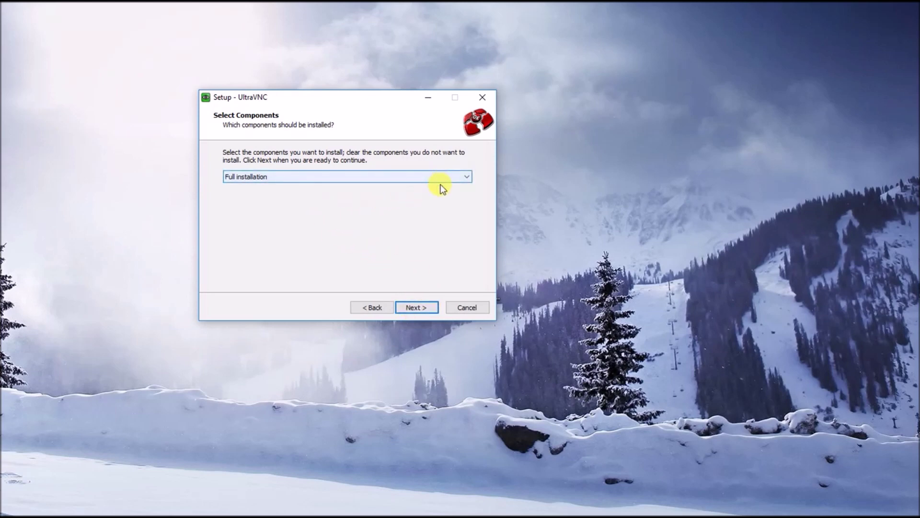
# Step: Keep Full installation and the default Start Menu folder, skip Vista addons, toggle the mirror driver
pyautogui.click(465, 177)
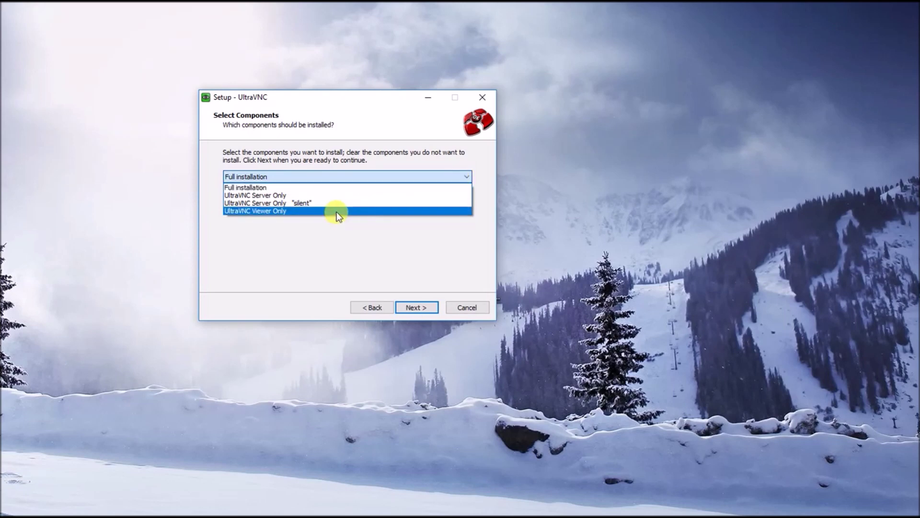
pyautogui.click(304, 188)
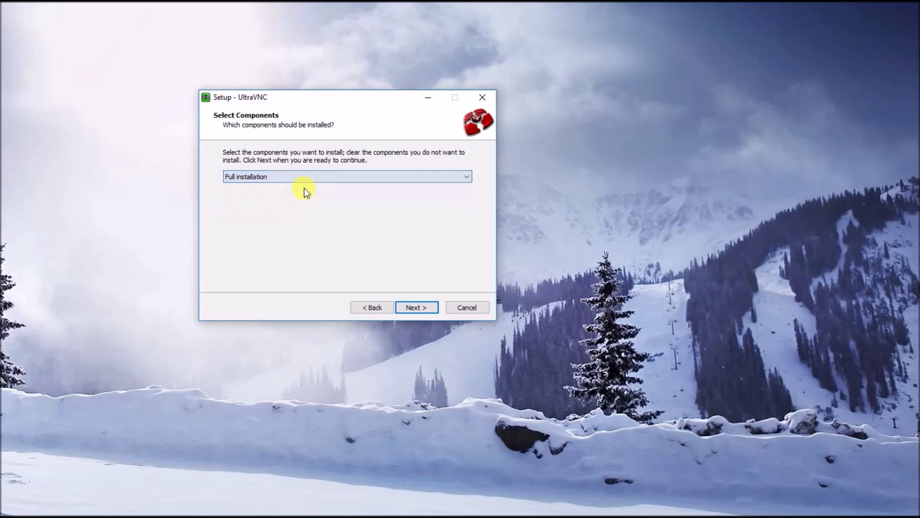
pyautogui.click(413, 308)
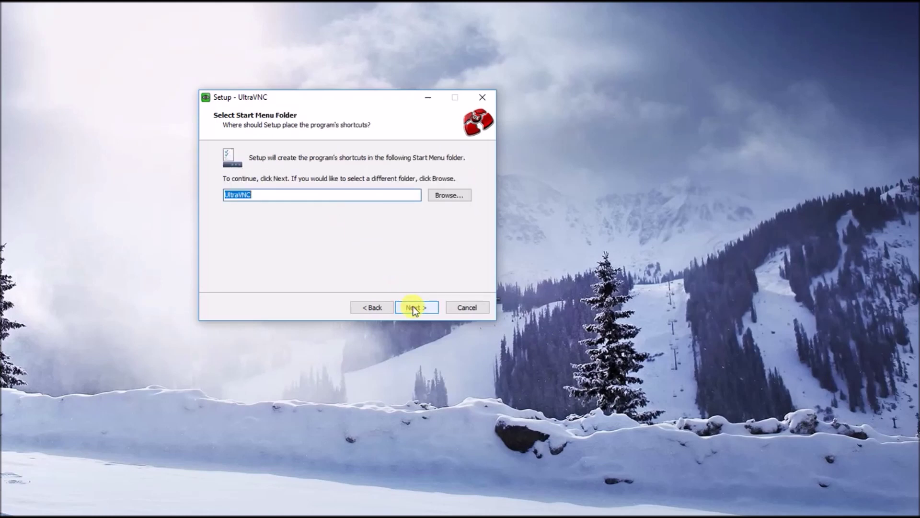
pyautogui.click(413, 308)
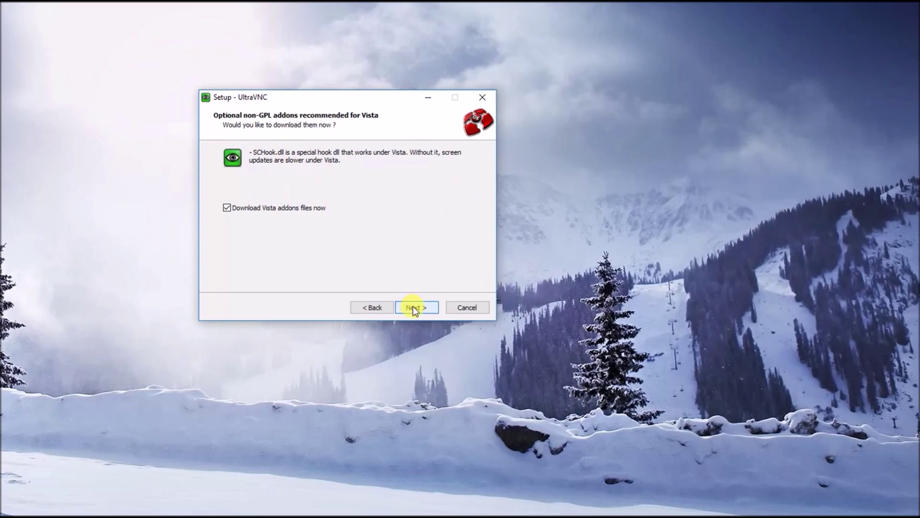
pyautogui.click(413, 305)
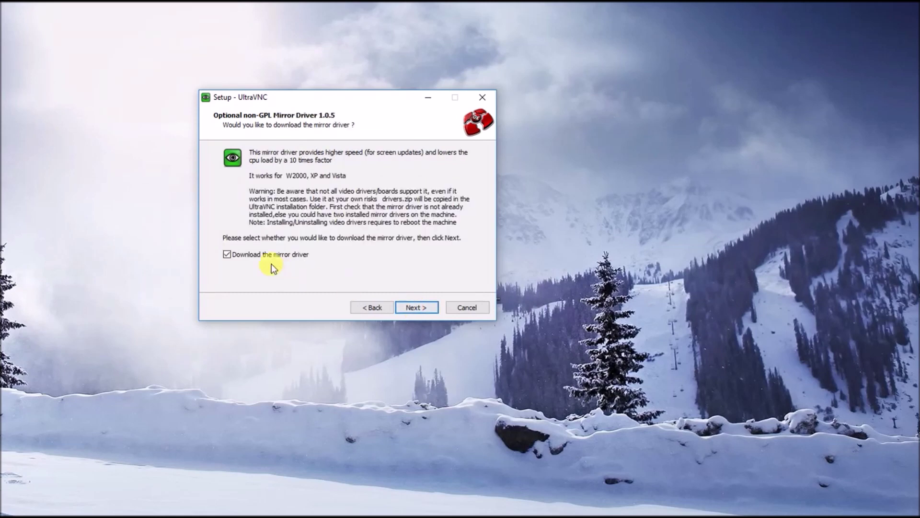
pyautogui.click(228, 255)
# Step: Accept the system-service and desktop-icon tasks, install UltraVNC, and close the finished wizard
pyautogui.click(413, 308)
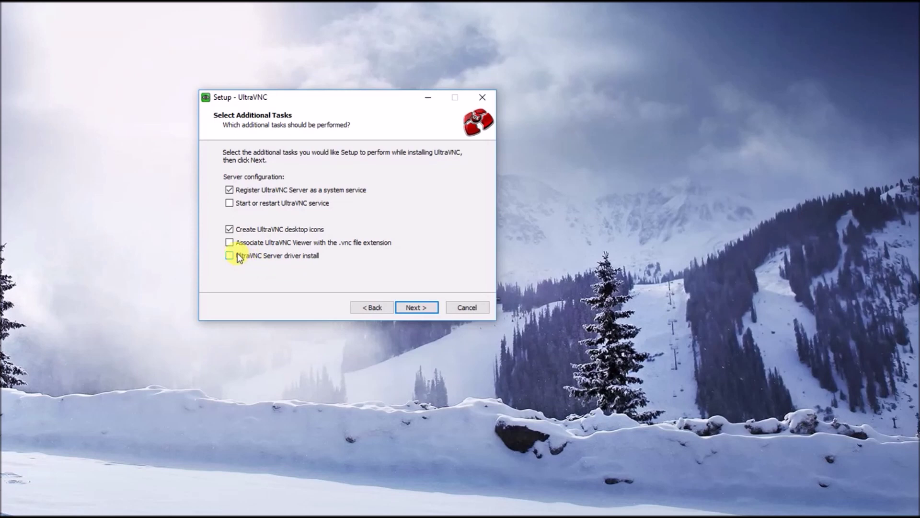
pyautogui.click(412, 306)
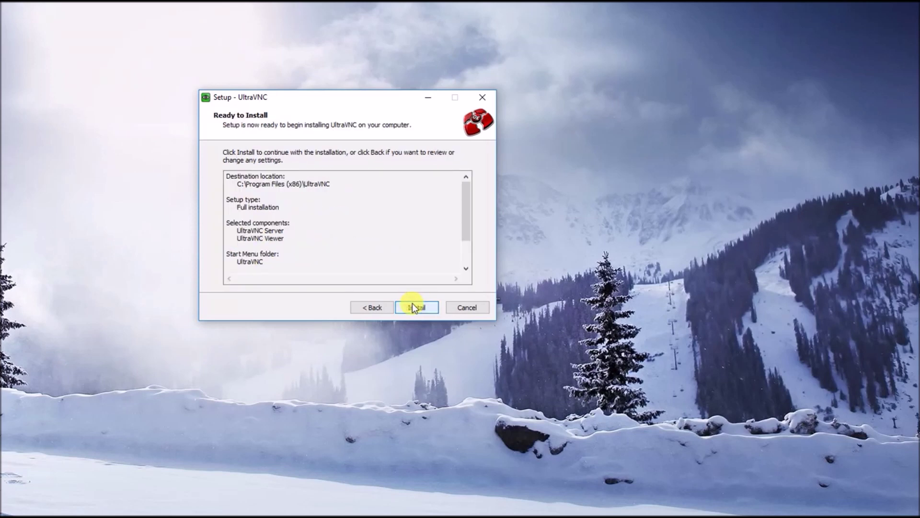
pyautogui.click(413, 306)
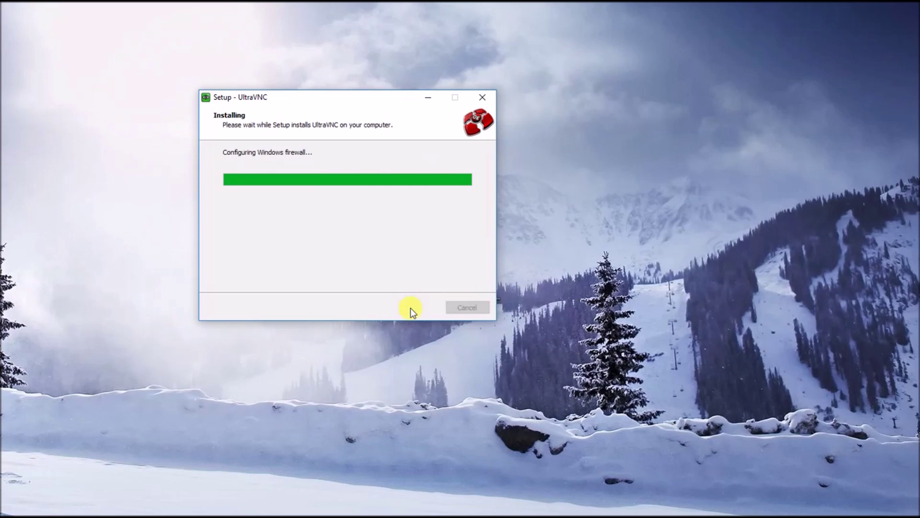
pyautogui.click(410, 309)
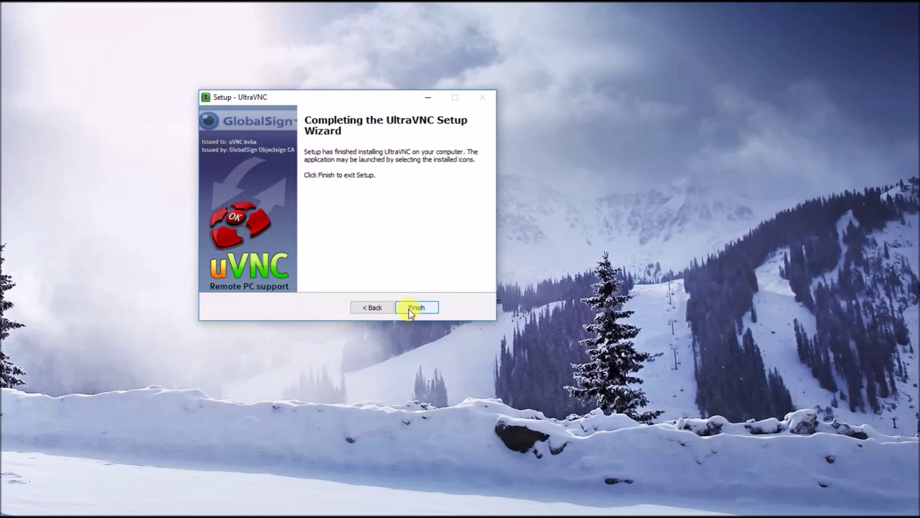
pyautogui.click(409, 309)
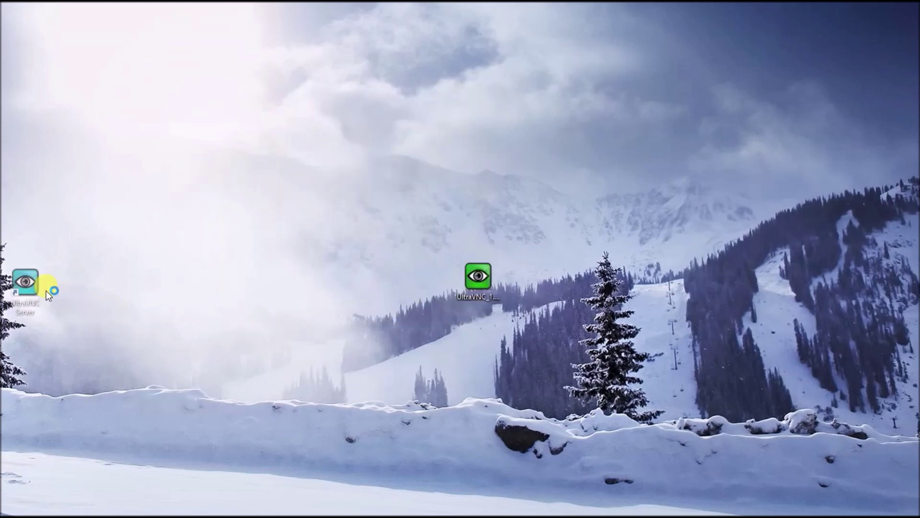
# Step: Open UltraVNC Server settings, replace the VNC and view-only passwords, and apply them
pyautogui.moveTo(24, 288); pyautogui.dragTo(160, 216)
pyautogui.doubleClick(159, 215)
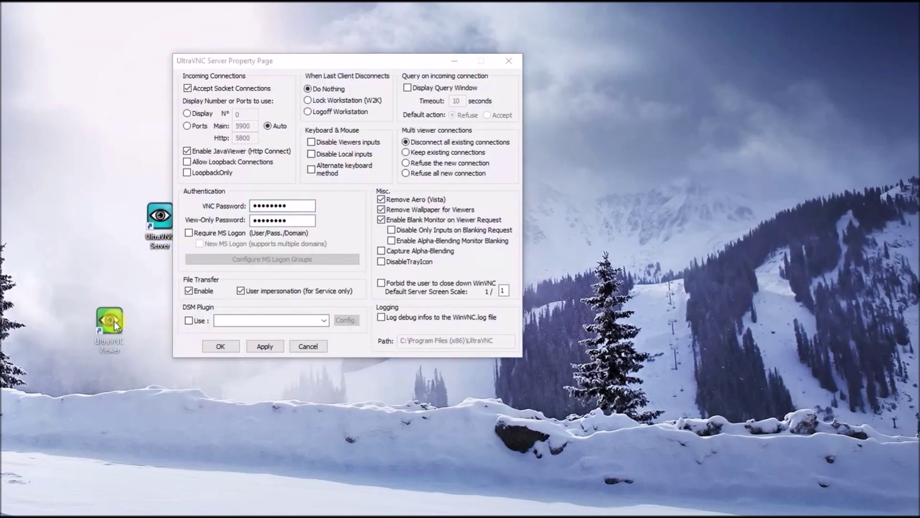
pyautogui.moveTo(20, 346); pyautogui.dragTo(114, 321)
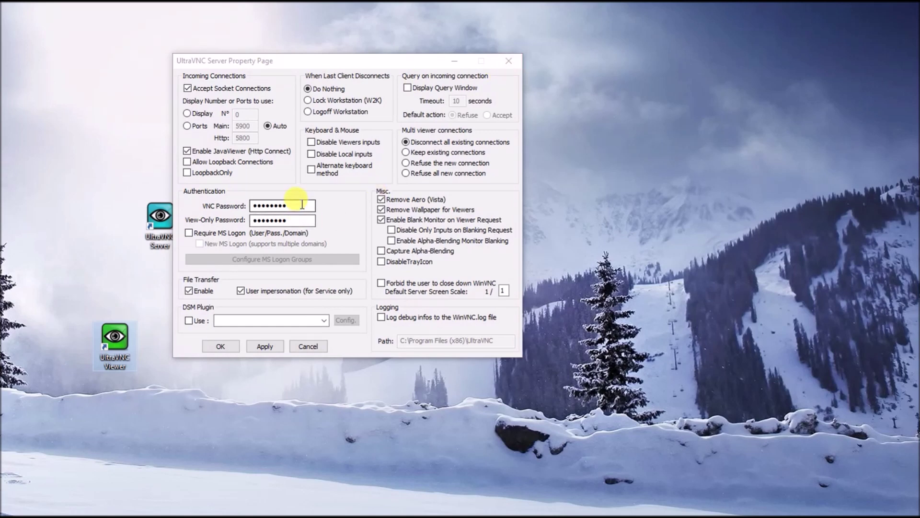
pyautogui.click(232, 208)
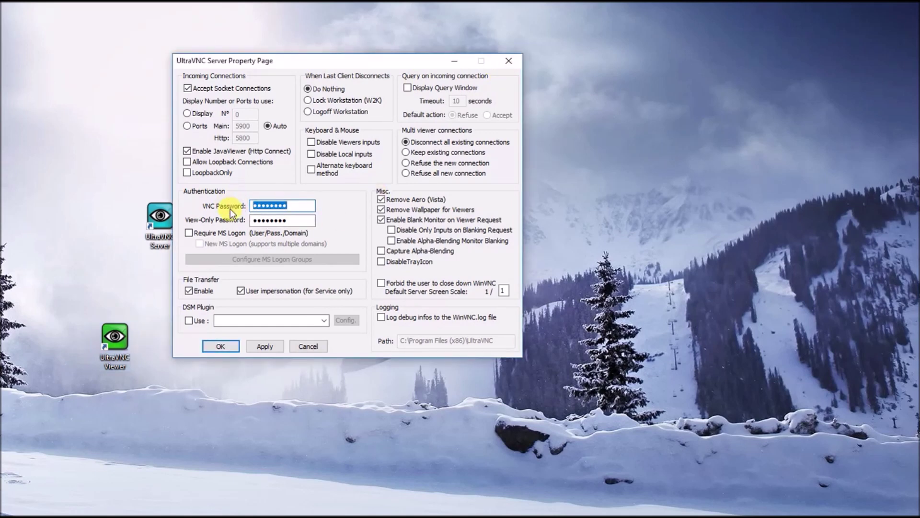
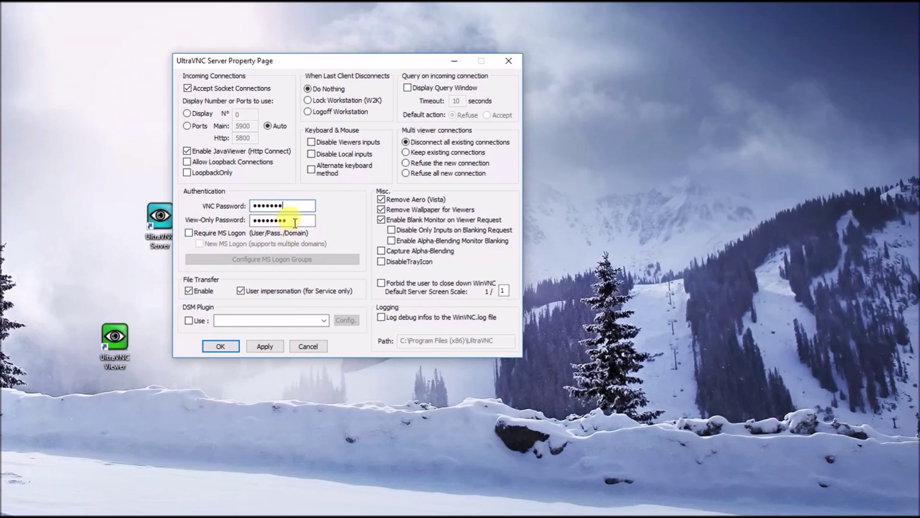
pyautogui.moveTo(294, 223); pyautogui.dragTo(256, 219)
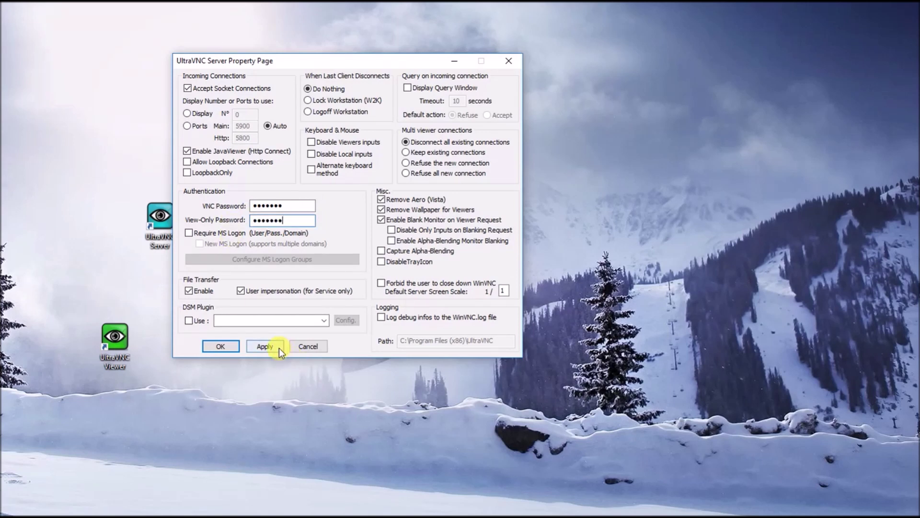
pyautogui.click(252, 350)
pyautogui.click(230, 350)
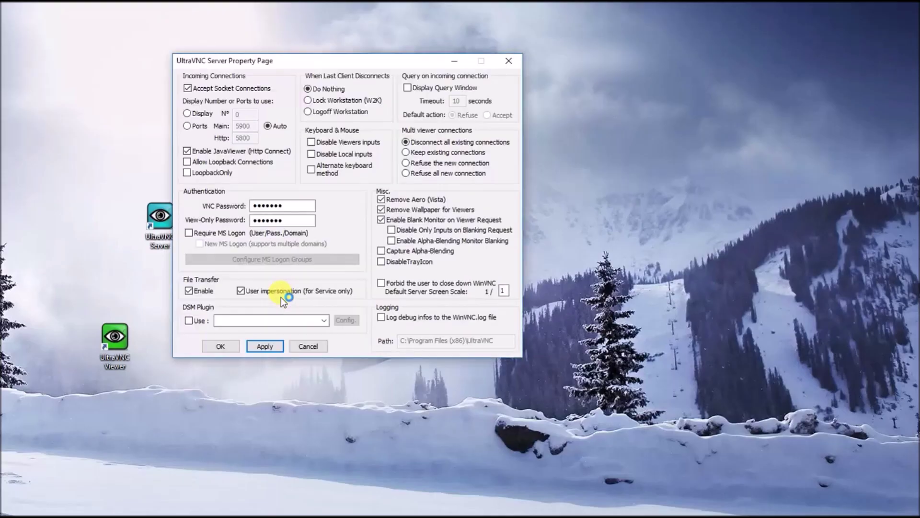
pyautogui.click(223, 346)
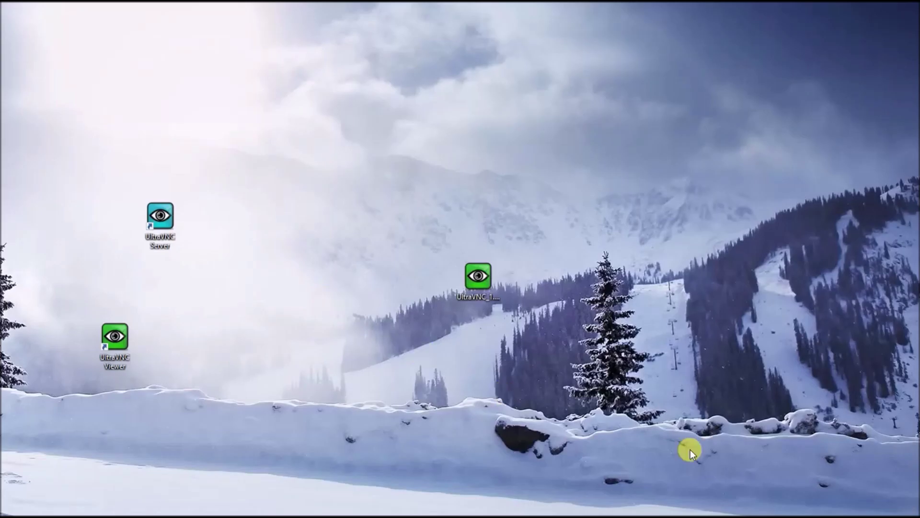
pyautogui.click(815, 515)
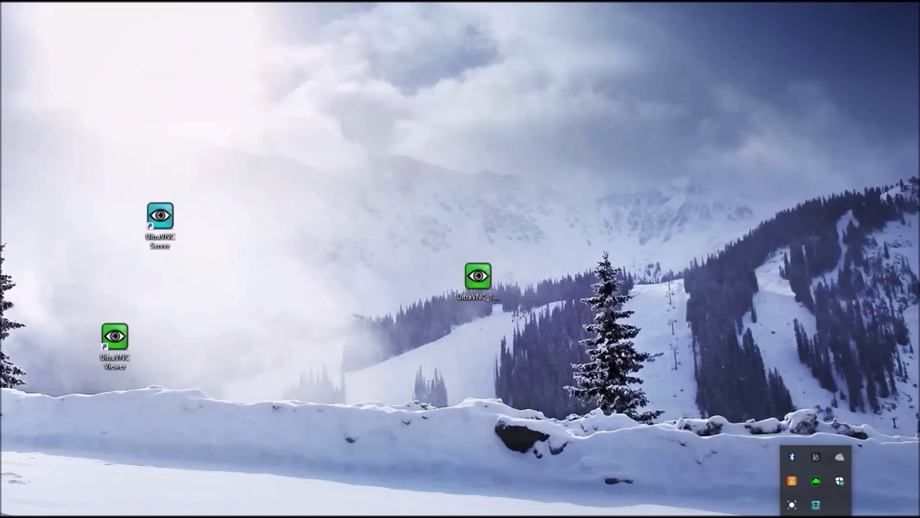
pyautogui.rightClick(815, 506)
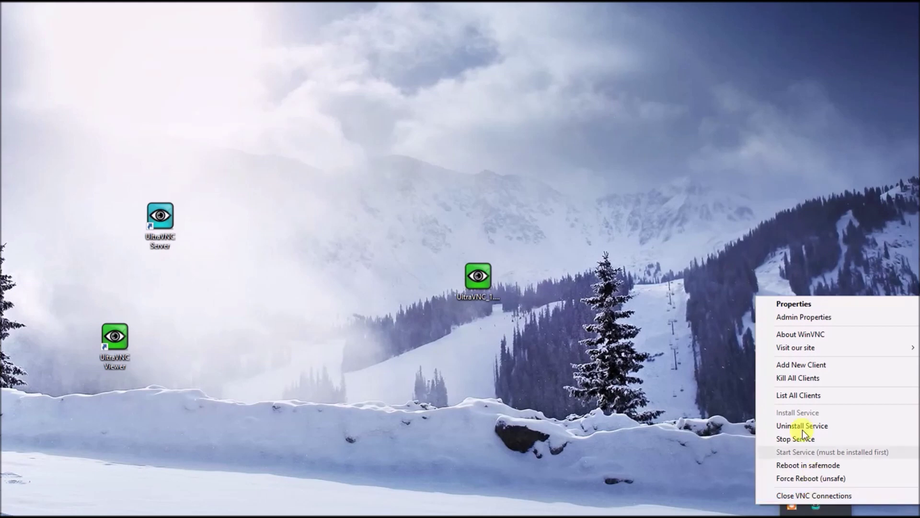
pyautogui.click(797, 313)
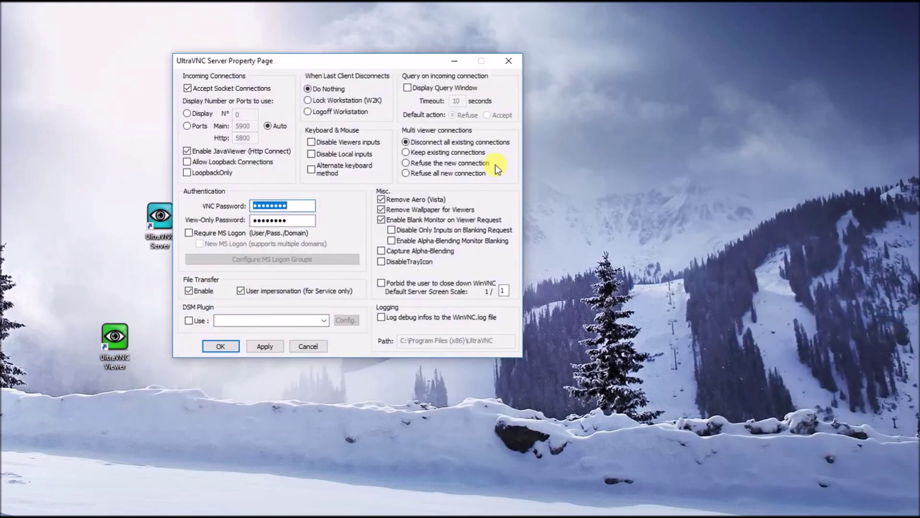
pyautogui.click(506, 61)
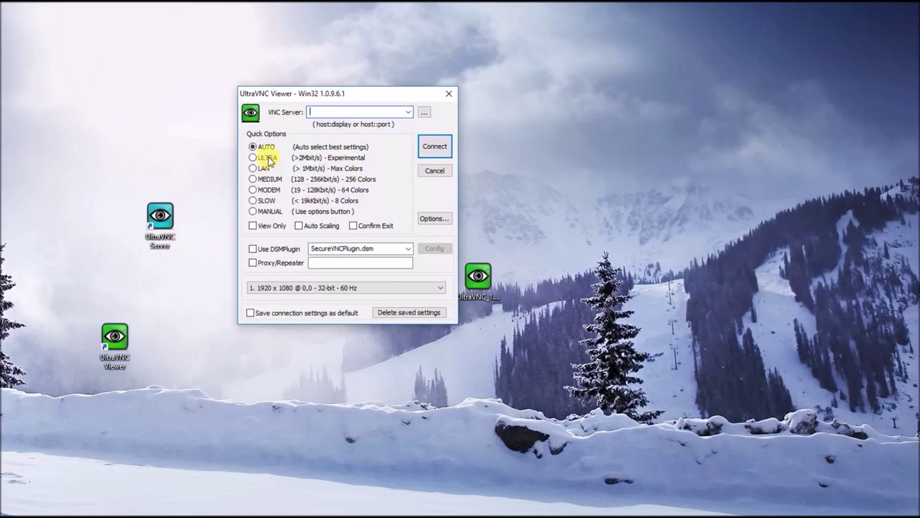
# Step: Enter 192.168.0.12 as the VNC server address and connect
pyautogui.click(324, 114)
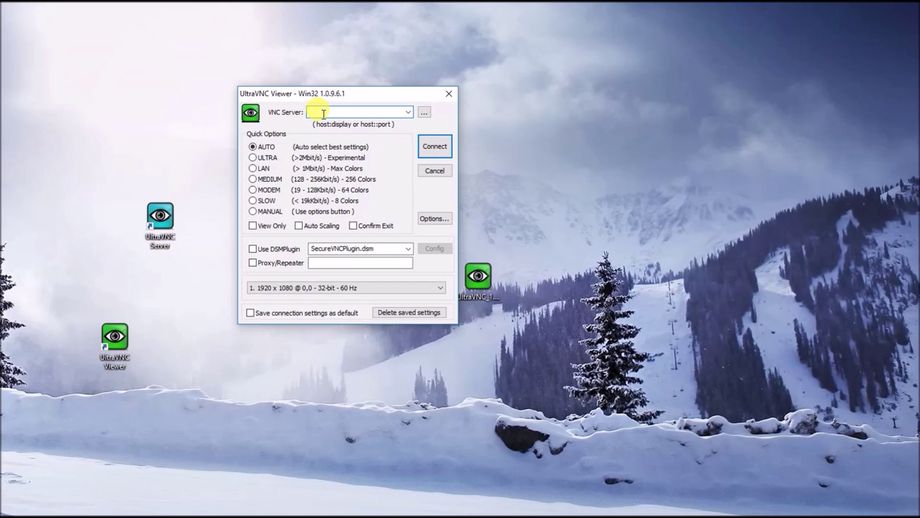
pyautogui.write('192.168')
pyautogui.write('.0.')
pyautogui.write('12')
pyautogui.click(435, 148)
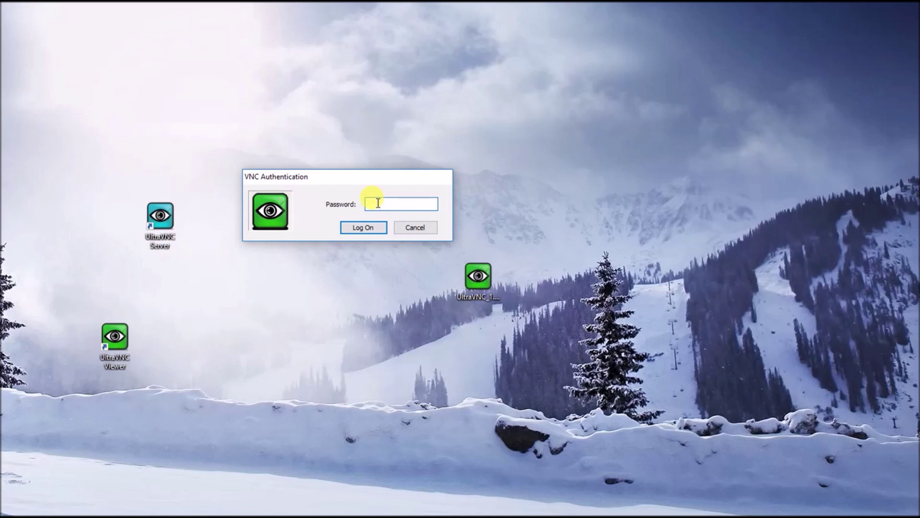
pyautogui.write('••')
pyautogui.write('••••')
pyautogui.write('•')
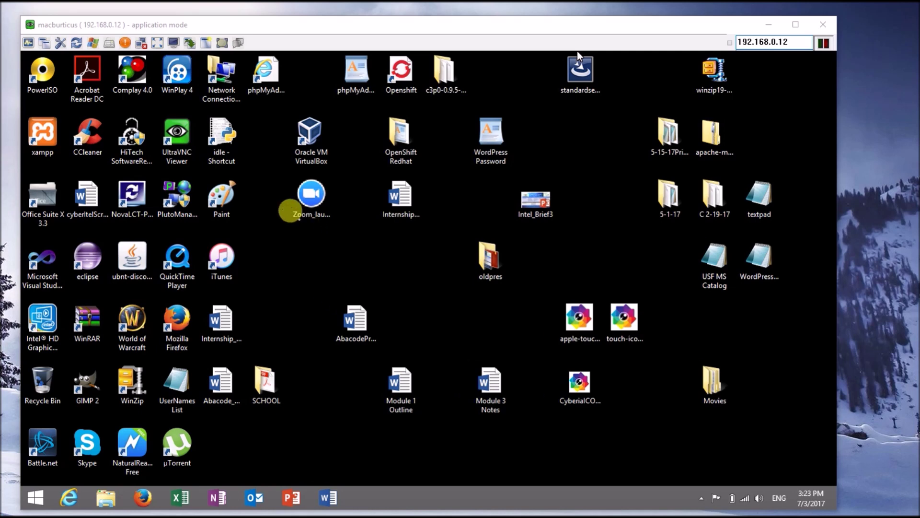
# Step: Start file transfer, select the local WordPress User.txt file, and browse the remote Desktop folder
pyautogui.click(188, 46)
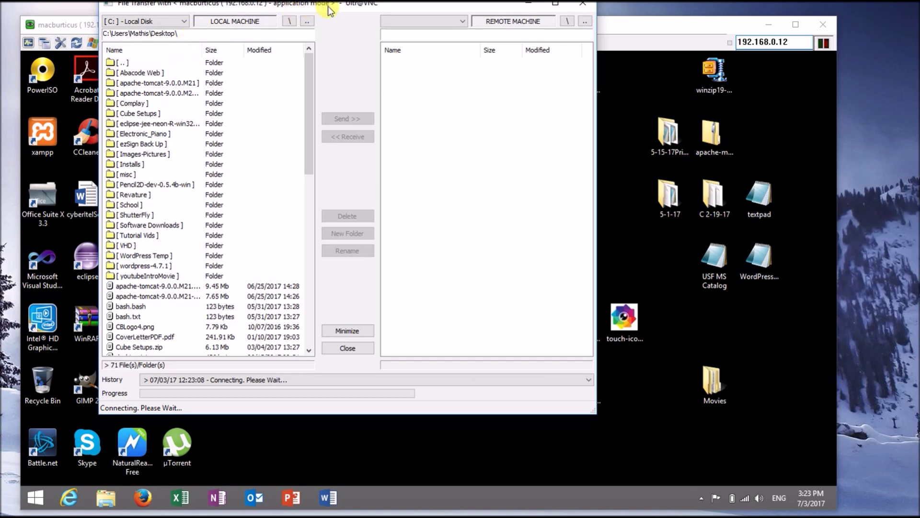
pyautogui.moveTo(329, 9); pyautogui.dragTo(383, 60)
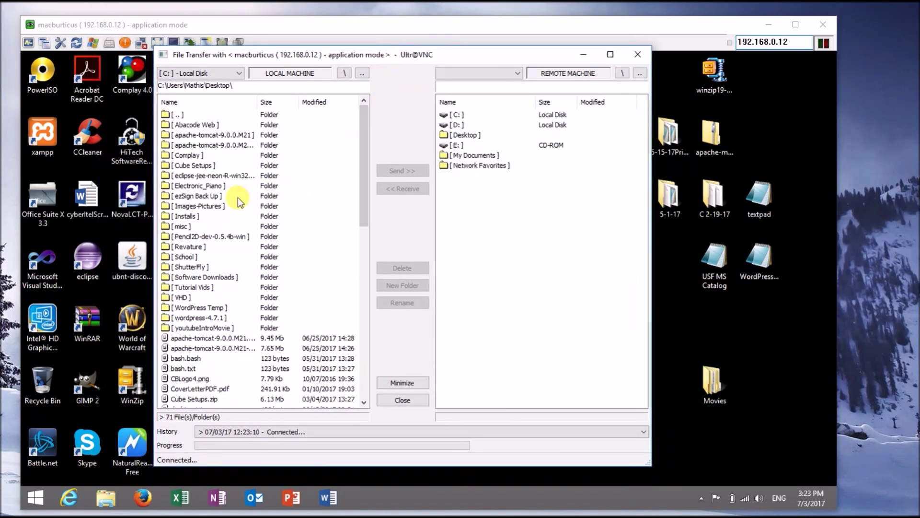
pyautogui.scroll(-2, 217, 221)
pyautogui.scroll(-2, 220, 230)
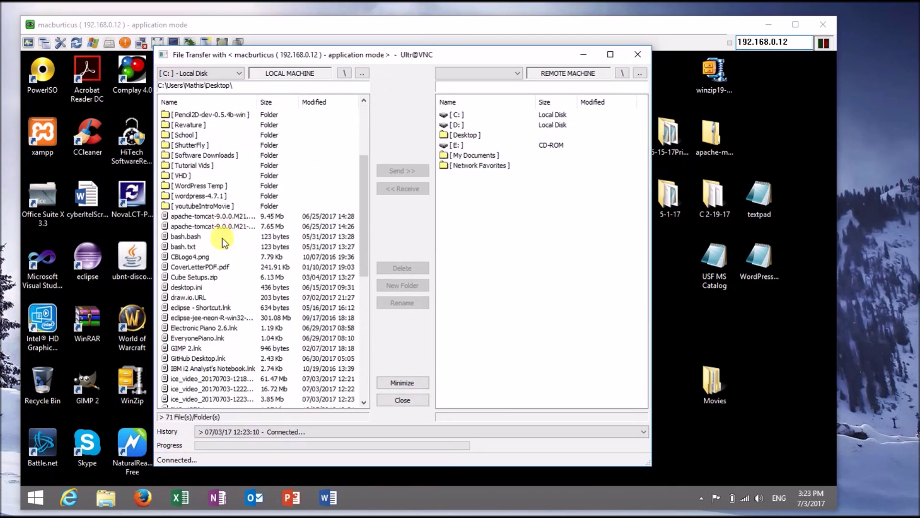
pyautogui.scroll(-4, 220, 245)
pyautogui.scroll(-4, 220, 252)
pyautogui.scroll(-2, 219, 254)
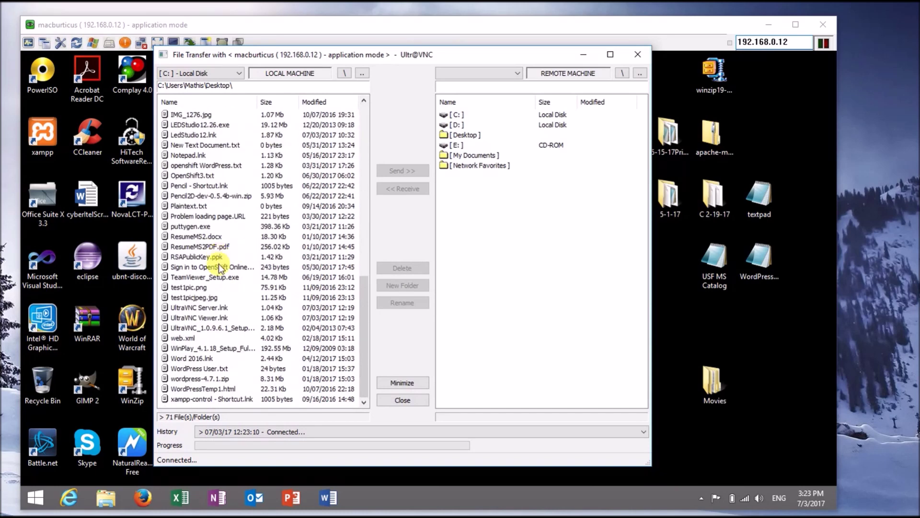
pyautogui.click(189, 368)
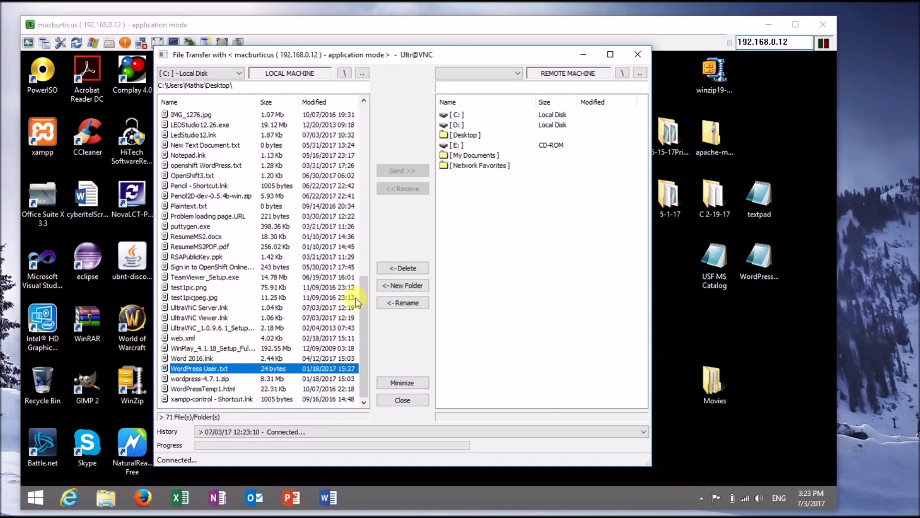
pyautogui.doubleClick(460, 135)
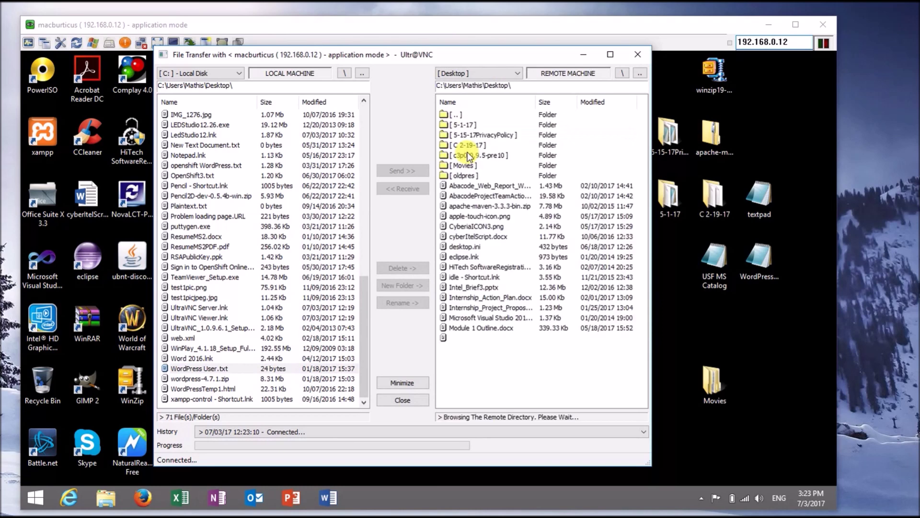